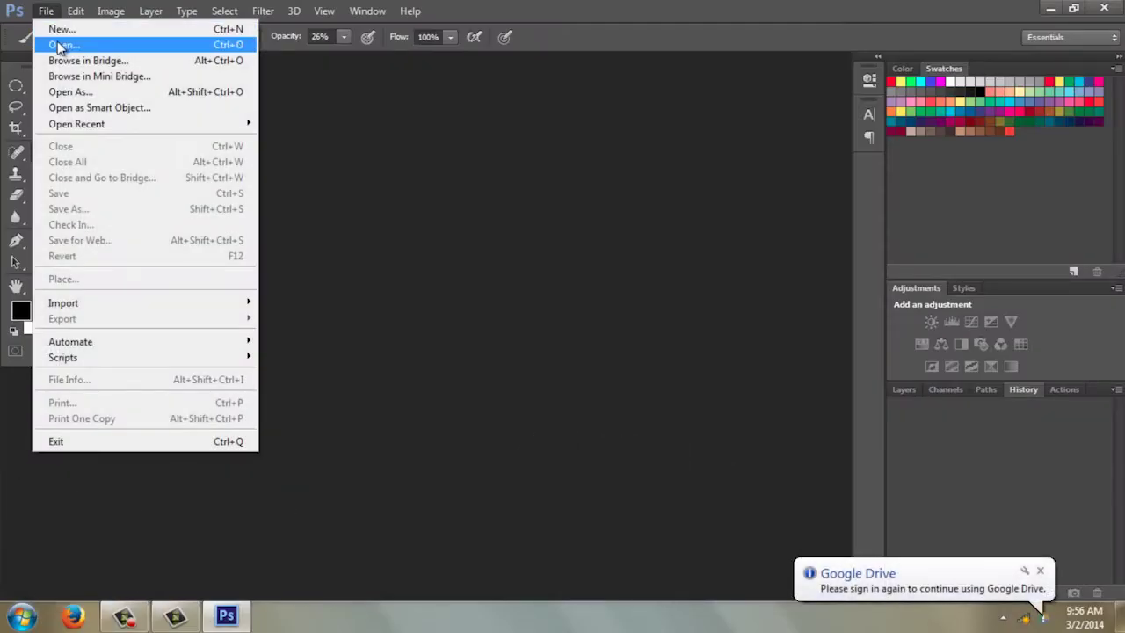
# - Open the green frog photo _JF_1426.jpg from the Promo Pix folder
pyautogui.click(53, 44)
pyautogui.click(549, 299)
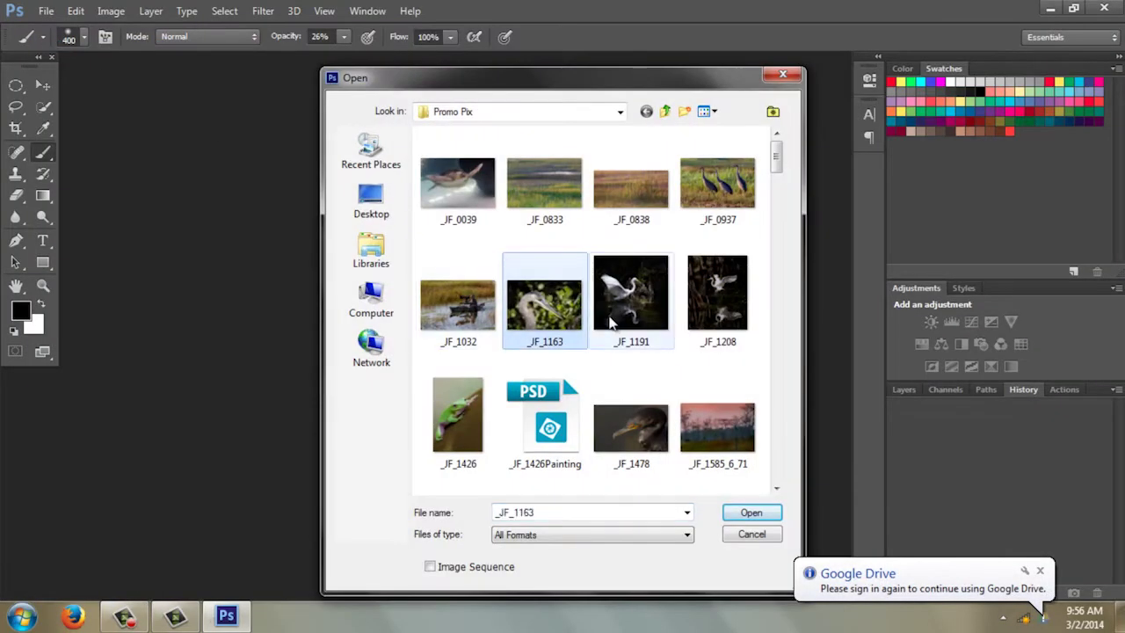
pyautogui.scroll(-3, 615, 323)
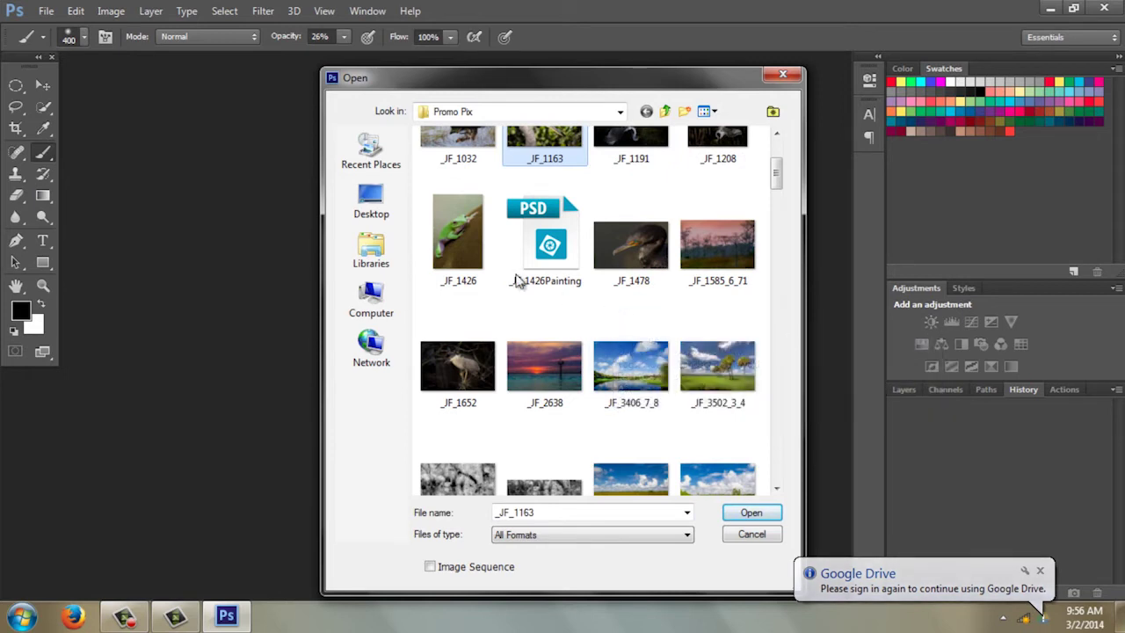
pyautogui.doubleClick(451, 227)
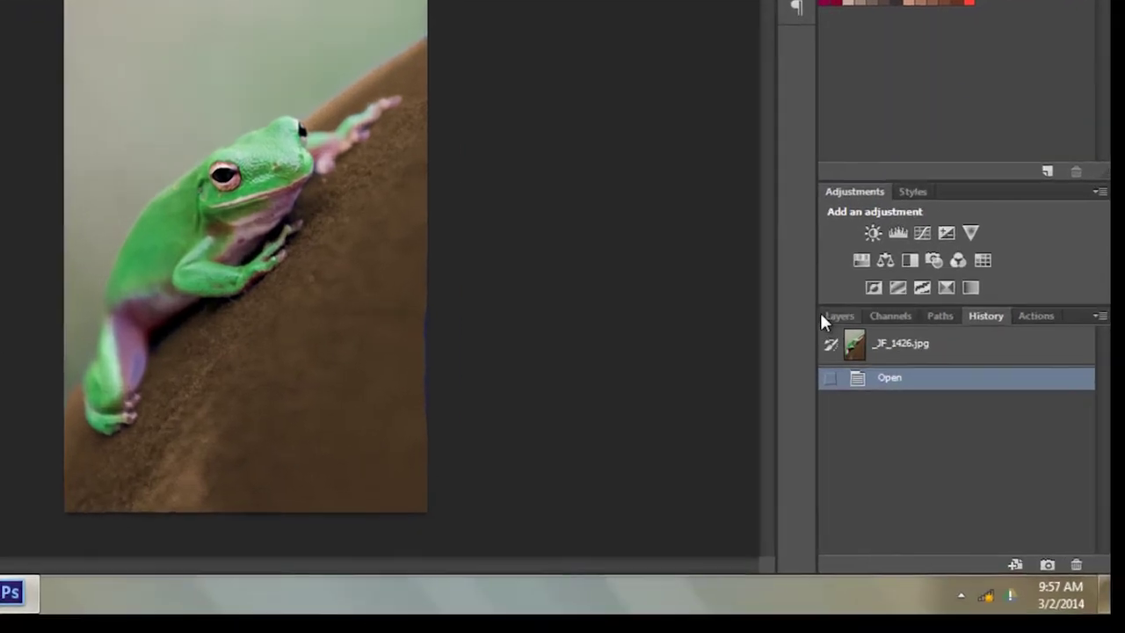
# - In the Layers panel, create a new empty Layer 1 above the Background layer
pyautogui.click(904, 389)
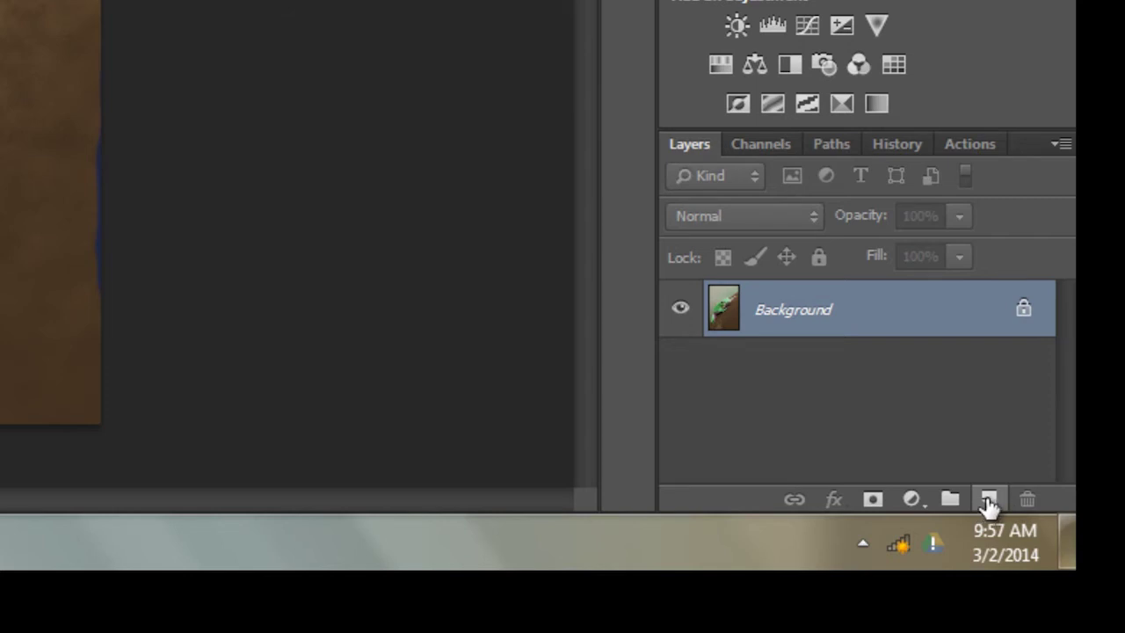
pyautogui.click(989, 500)
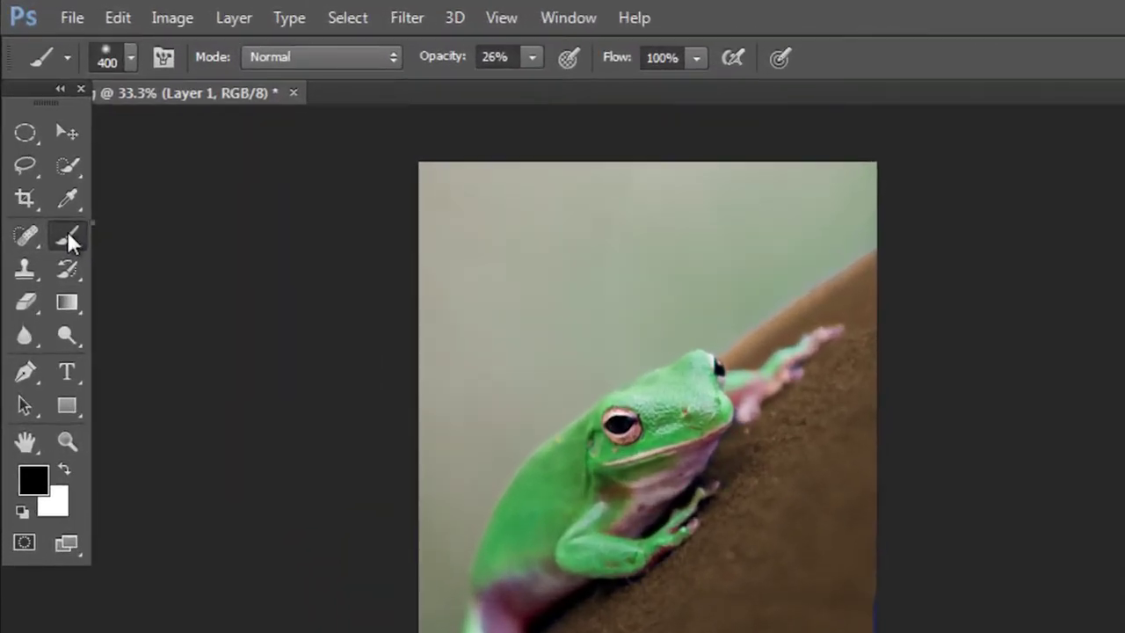
# - Switch to the Mixer Brush Tool and turn on Sample All Layers
pyautogui.rightClick(49, 167)
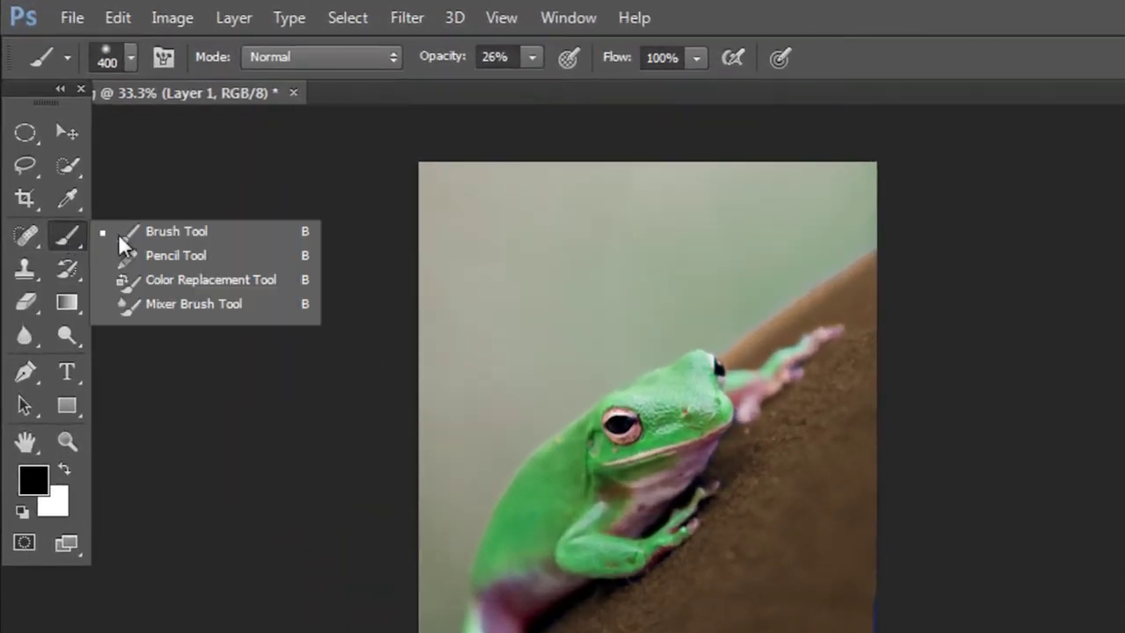
pyautogui.click(187, 305)
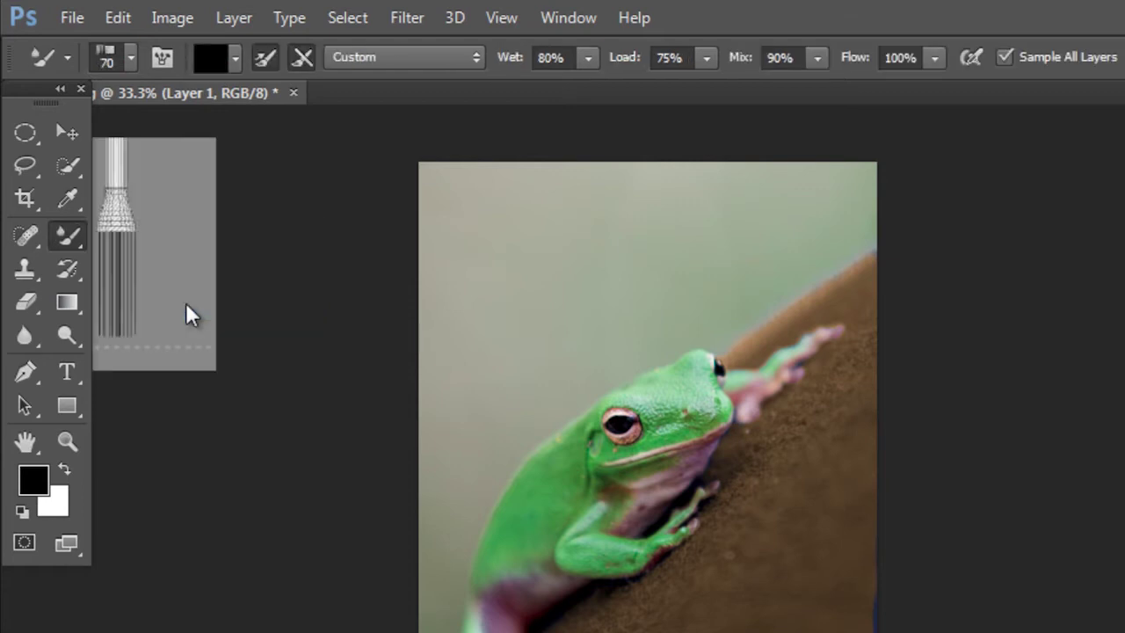
pyautogui.click(261, 314)
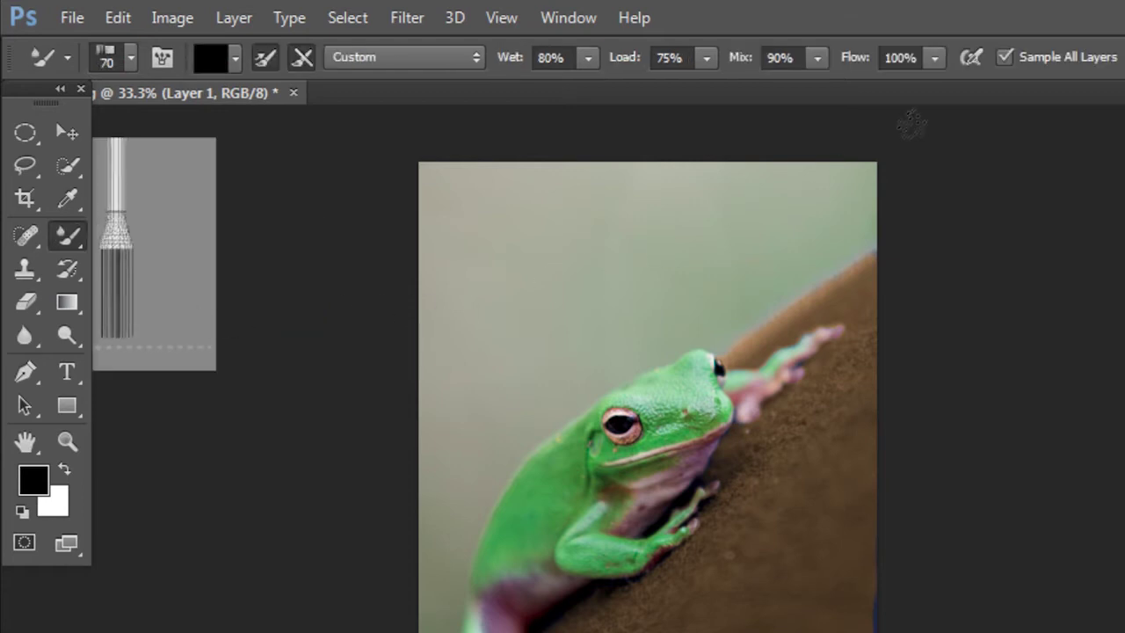
pyautogui.click(1004, 57)
# - Clean the brush, enable Load after each stroke, and bring up the brush presets
pyautogui.click(296, 55)
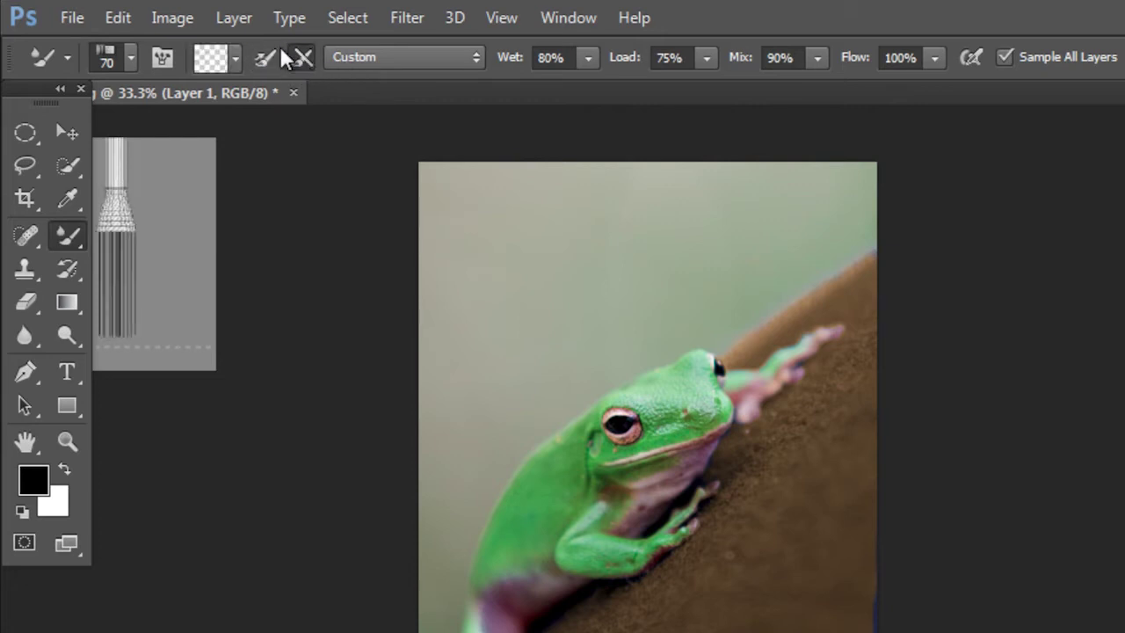
pyautogui.click(264, 56)
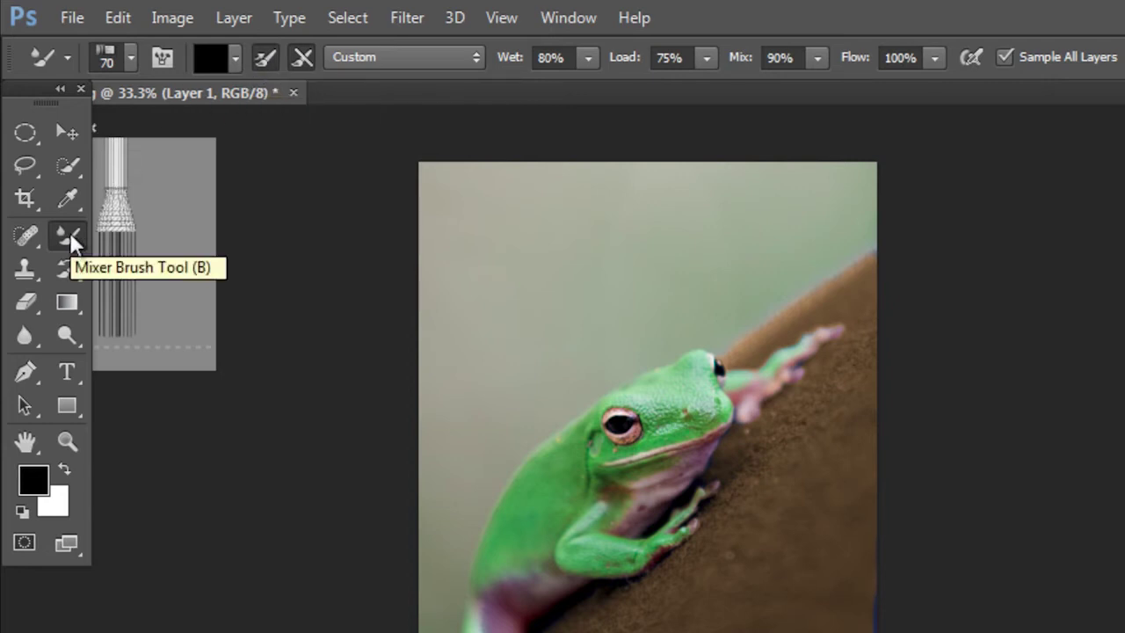
pyautogui.click(131, 58)
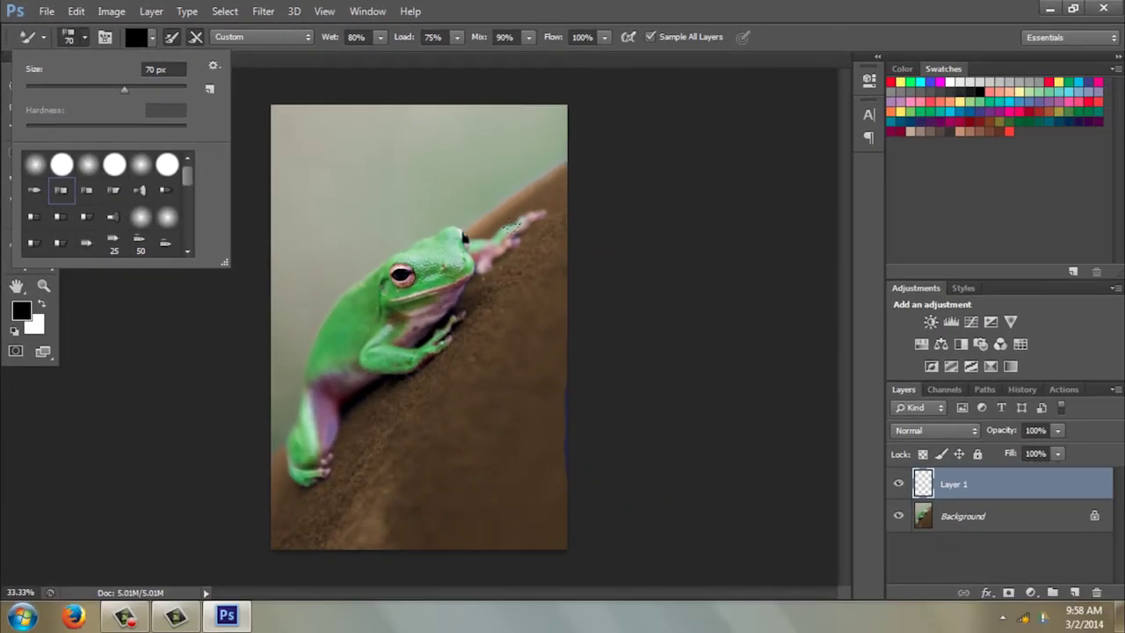
# - Paint Mixer Brush strokes across the brown branch below the frog
pyautogui.click(379, 406)
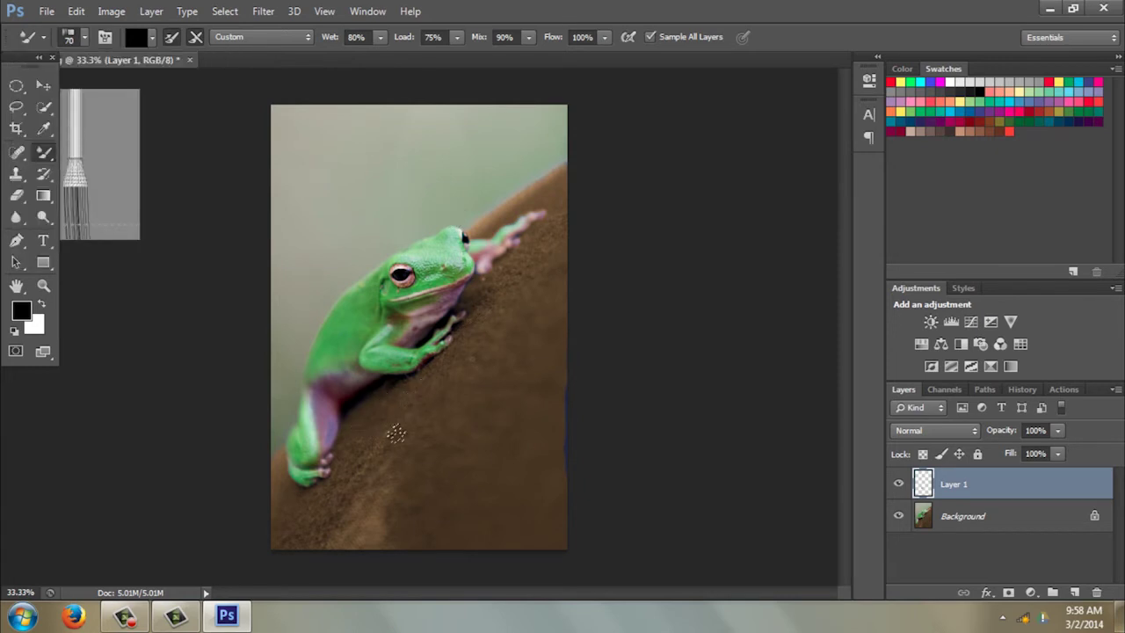
pyautogui.moveTo(394, 431)
pyautogui.mouseDown()
pyautogui.moveTo(389, 414)
pyautogui.moveTo(367, 456)
pyautogui.mouseUp()
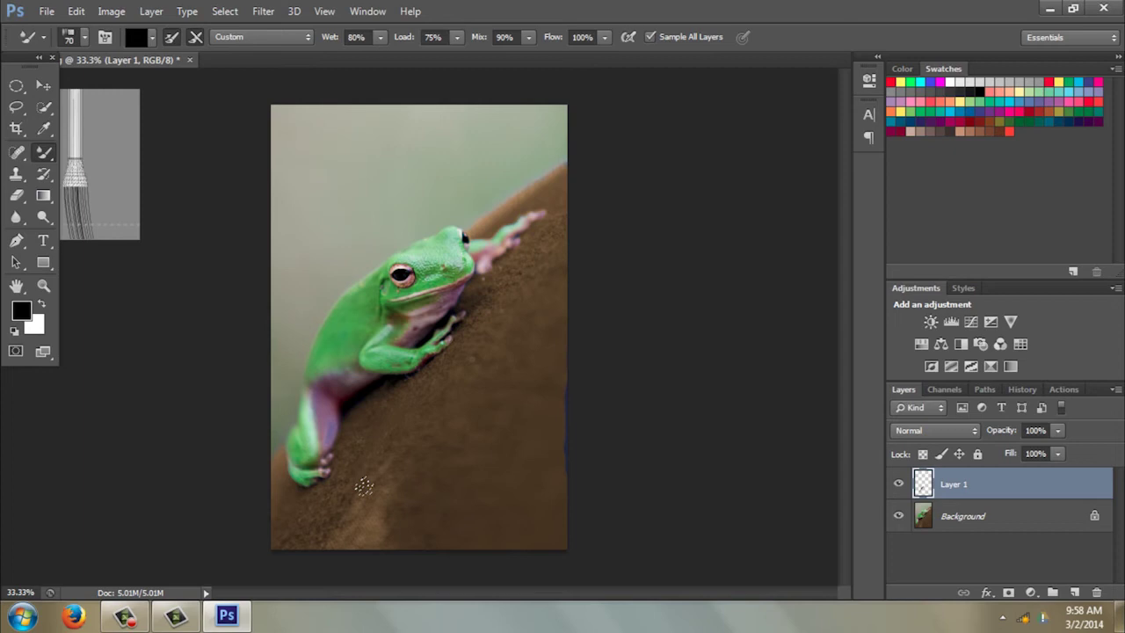
pyautogui.moveTo(365, 498)
pyautogui.mouseDown()
pyautogui.moveTo(361, 434)
pyautogui.moveTo(402, 404)
pyautogui.moveTo(437, 403)
pyautogui.moveTo(379, 491)
pyautogui.moveTo(336, 490)
pyautogui.mouseUp()
pyautogui.moveTo(305, 528)
pyautogui.mouseDown()
pyautogui.moveTo(340, 515)
pyautogui.moveTo(350, 540)
pyautogui.moveTo(381, 497)
pyautogui.moveTo(361, 545)
pyautogui.moveTo(319, 499)
pyautogui.moveTo(299, 511)
pyautogui.moveTo(343, 486)
pyautogui.moveTo(349, 519)
pyautogui.moveTo(364, 504)
pyautogui.moveTo(330, 538)
pyautogui.mouseUp()
pyautogui.moveTo(387, 512)
pyautogui.mouseDown()
pyautogui.moveTo(361, 488)
pyautogui.moveTo(358, 460)
pyautogui.moveTo(364, 434)
pyautogui.moveTo(397, 444)
pyautogui.moveTo(388, 440)
pyautogui.moveTo(377, 413)
pyautogui.mouseUp()
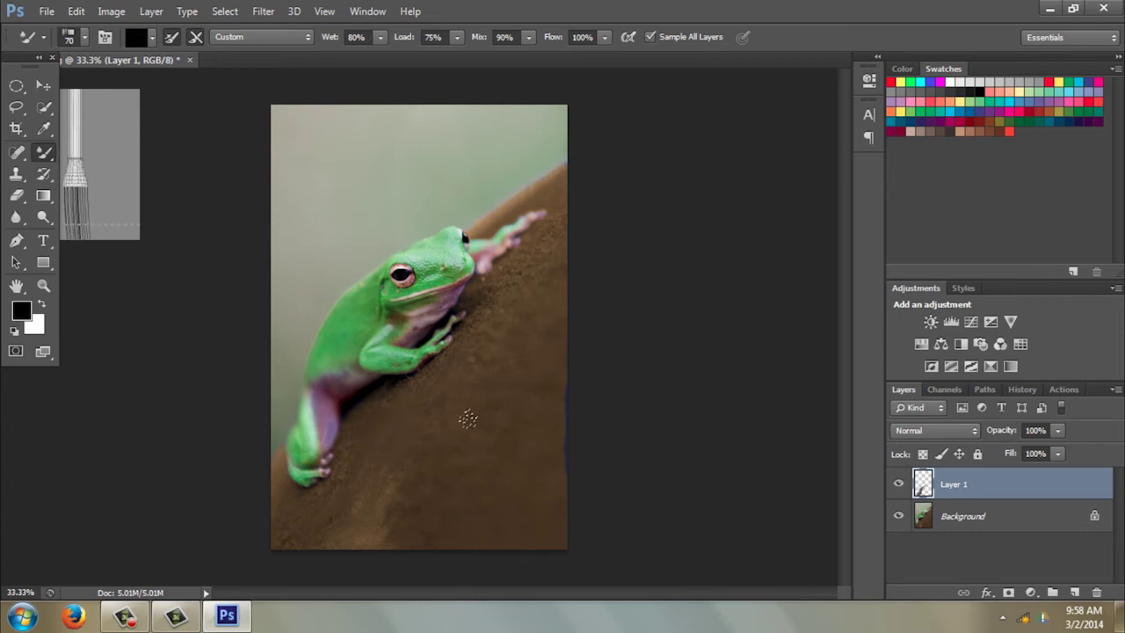
pyautogui.moveTo(467, 420)
pyautogui.mouseDown()
pyautogui.moveTo(449, 467)
pyautogui.moveTo(522, 270)
pyautogui.mouseUp()
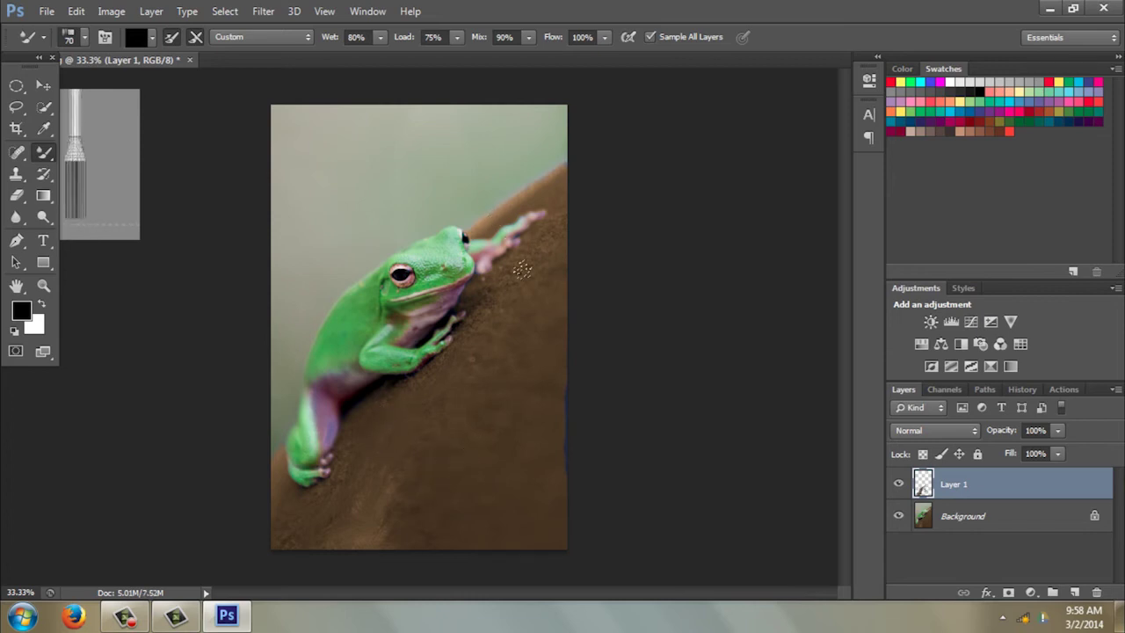
# - Enlarge the brush, smear broader strokes up the branch, then zoom in on the frog's head
pyautogui.press(']')
pyautogui.press(']')
pyautogui.press(']')
pyautogui.press(']')
pyautogui.press(']')
pyautogui.press(']')
pyautogui.moveTo(452, 407); pyautogui.dragTo(452, 394)
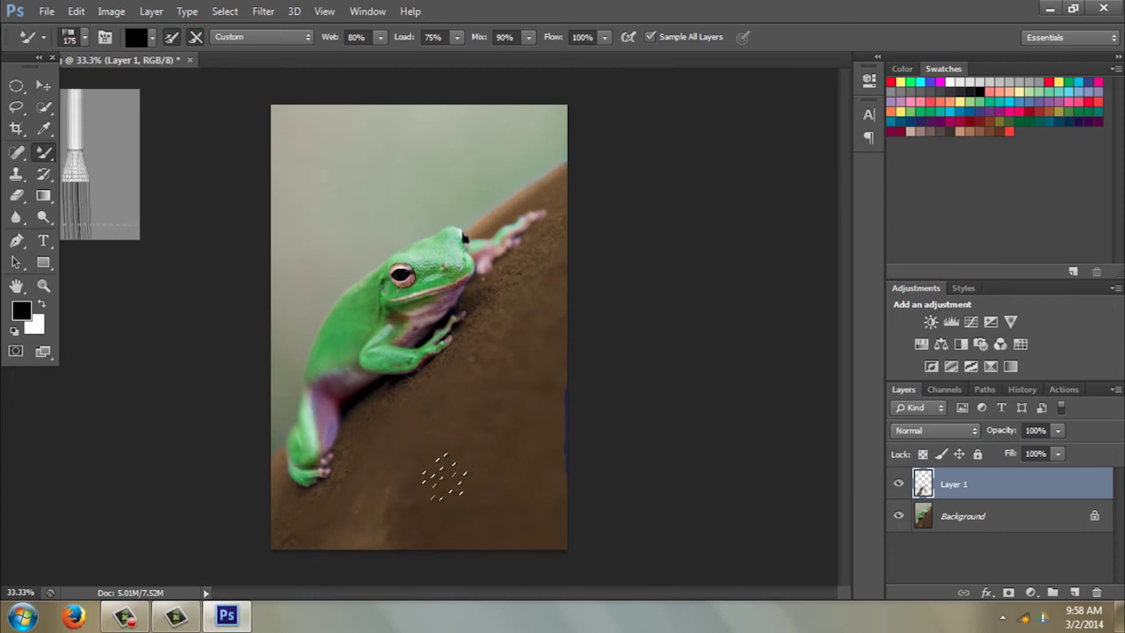
pyautogui.moveTo(444, 476); pyautogui.dragTo(429, 456)
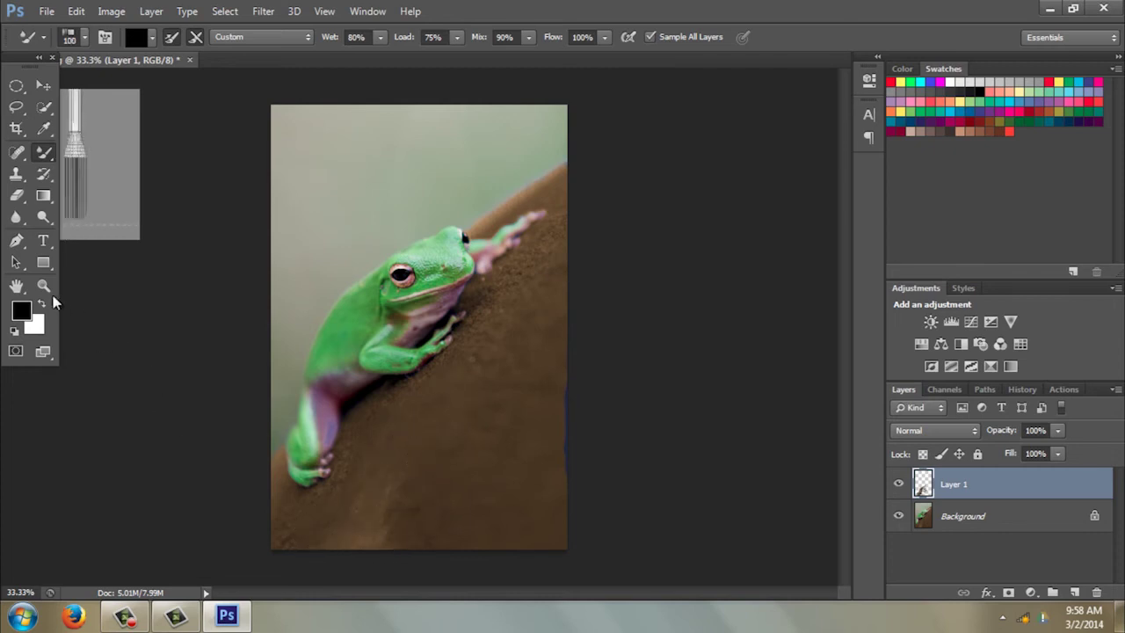
pyautogui.click(43, 285)
pyautogui.moveTo(399, 253); pyautogui.dragTo(475, 283)
# - With a smaller Mixer Brush, smooth the green skin on top of the frog's head
pyautogui.click(44, 155)
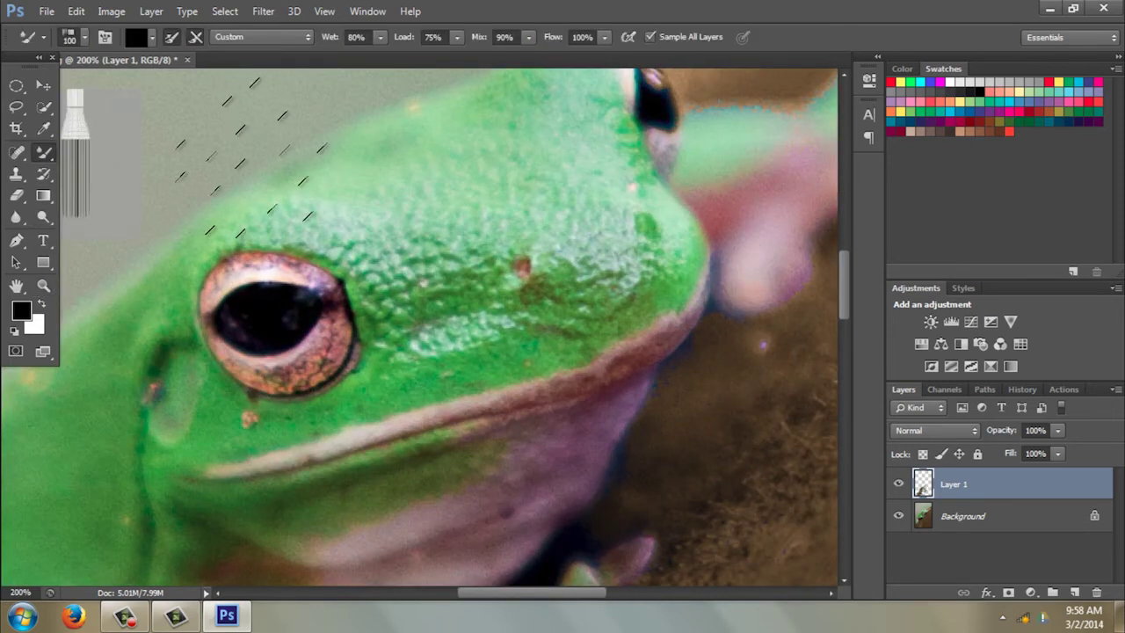
pyautogui.press('[')
pyautogui.press('[')
pyautogui.press('[')
pyautogui.press('[')
pyautogui.press('[')
pyautogui.press('[')
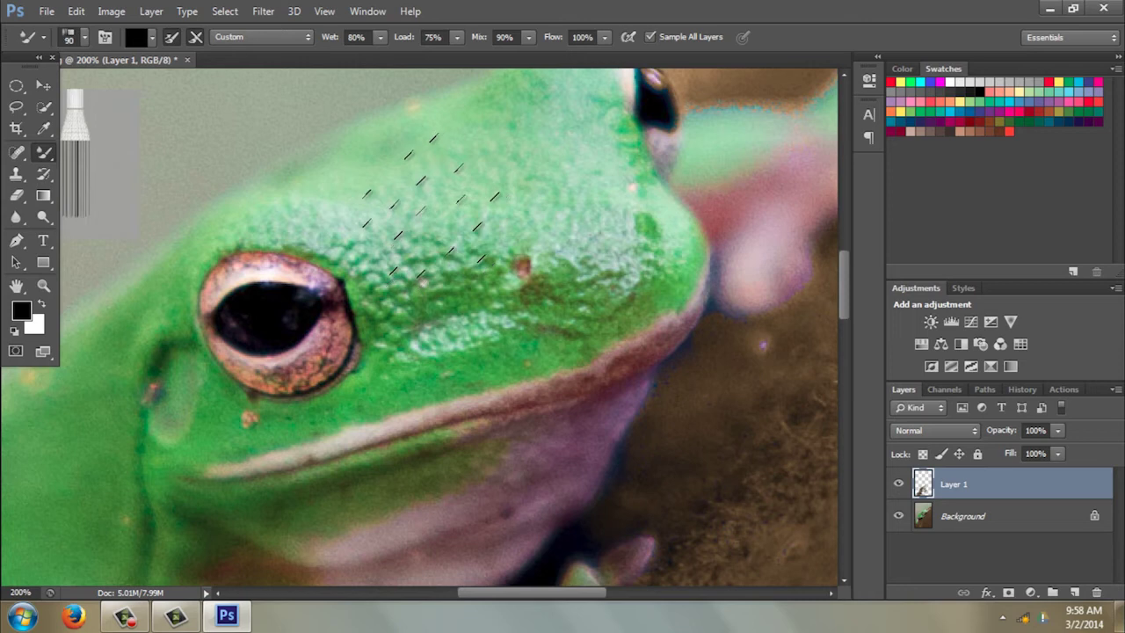
pyautogui.press('[')
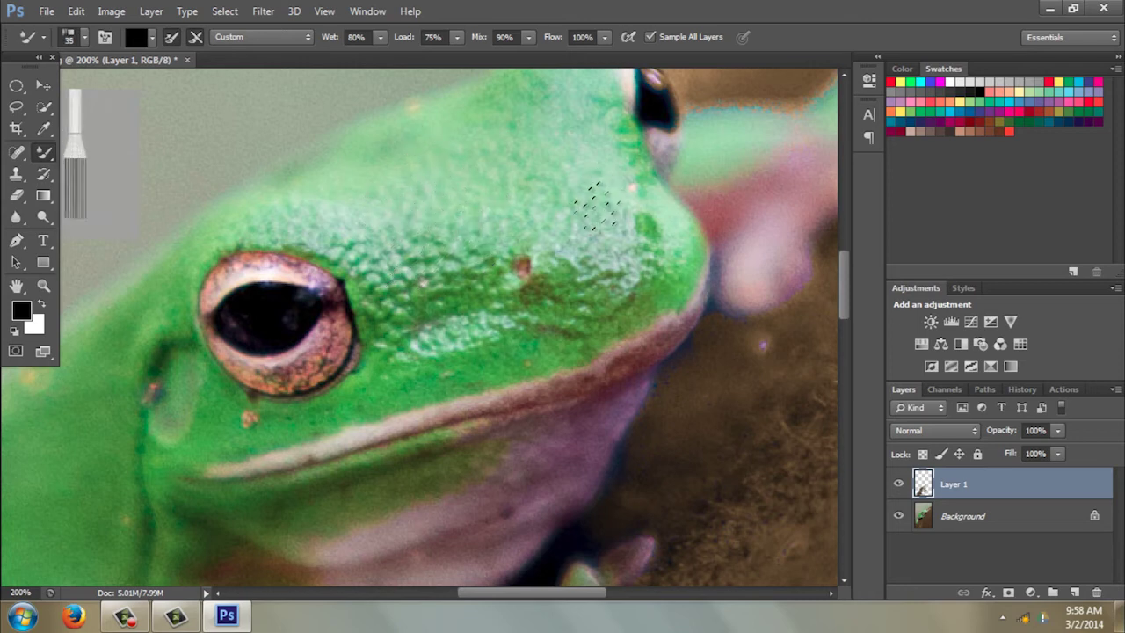
pyautogui.moveTo(597, 192)
pyautogui.mouseDown()
pyautogui.moveTo(604, 222)
pyautogui.moveTo(575, 237)
pyautogui.moveTo(625, 216)
pyautogui.moveTo(596, 255)
pyautogui.moveTo(638, 251)
pyautogui.moveTo(647, 236)
pyautogui.moveTo(622, 286)
pyautogui.moveTo(660, 254)
pyautogui.moveTo(649, 286)
pyautogui.moveTo(679, 245)
pyautogui.moveTo(650, 255)
pyautogui.mouseUp()
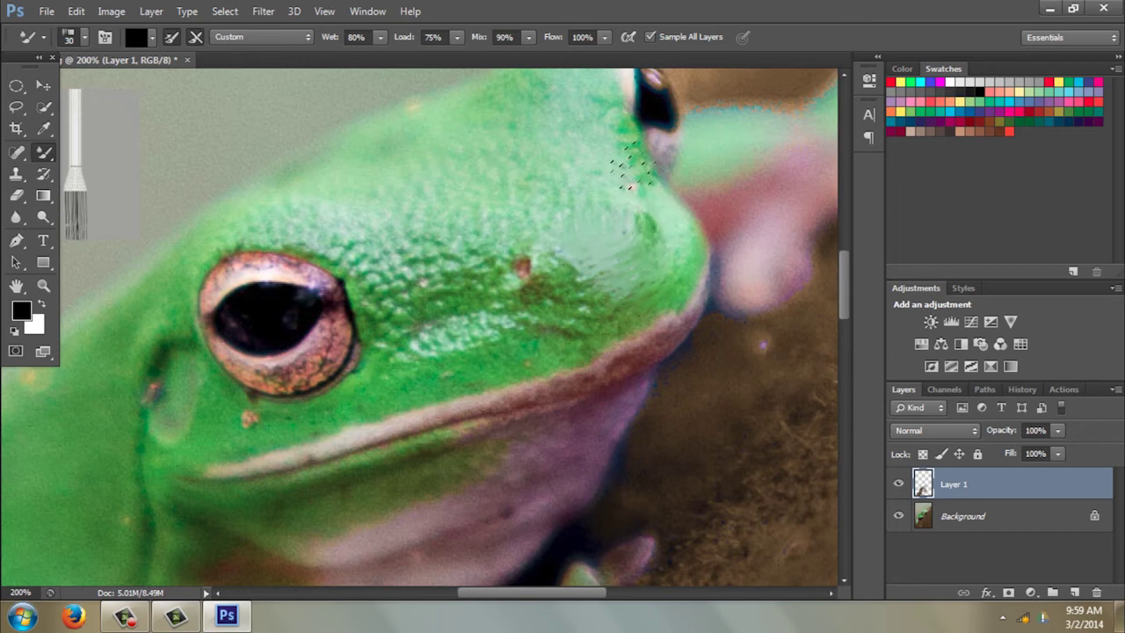
pyautogui.moveTo(639, 171); pyautogui.dragTo(595, 101)
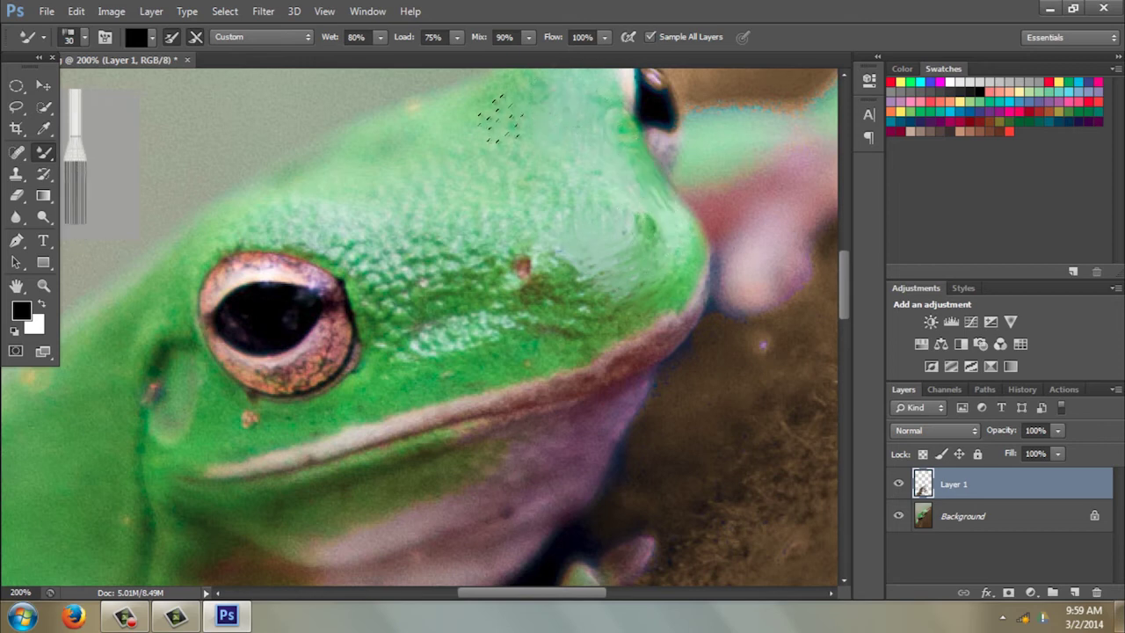
# - With a finer brush, smooth the snout edge, lip line and cheek below the eye
pyautogui.press('[')
pyautogui.moveTo(613, 151)
pyautogui.mouseDown()
pyautogui.moveTo(647, 191)
pyautogui.moveTo(639, 185)
pyautogui.moveTo(632, 233)
pyautogui.moveTo(666, 227)
pyautogui.moveTo(676, 253)
pyautogui.moveTo(644, 279)
pyautogui.moveTo(654, 246)
pyautogui.moveTo(641, 261)
pyautogui.moveTo(644, 226)
pyautogui.moveTo(674, 253)
pyautogui.moveTo(672, 290)
pyautogui.moveTo(692, 312)
pyautogui.moveTo(593, 376)
pyautogui.moveTo(577, 372)
pyautogui.moveTo(596, 365)
pyautogui.moveTo(520, 411)
pyautogui.mouseUp()
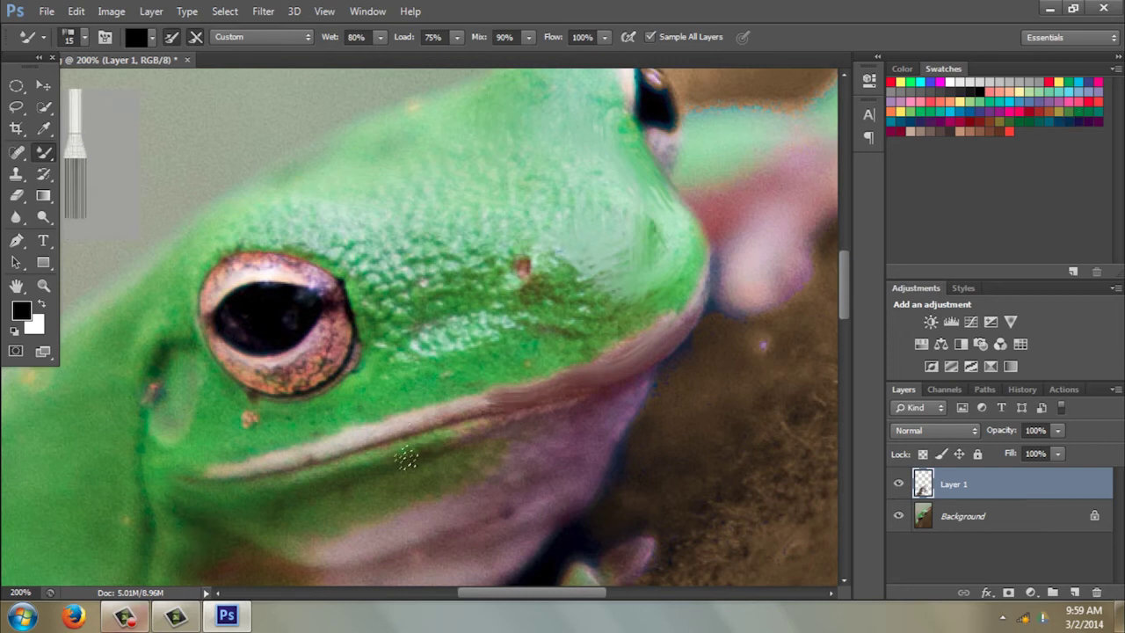
pyautogui.moveTo(480, 401)
pyautogui.mouseDown()
pyautogui.moveTo(383, 434)
pyautogui.moveTo(482, 406)
pyautogui.moveTo(333, 442)
pyautogui.mouseUp()
pyautogui.moveTo(246, 472); pyautogui.dragTo(234, 470)
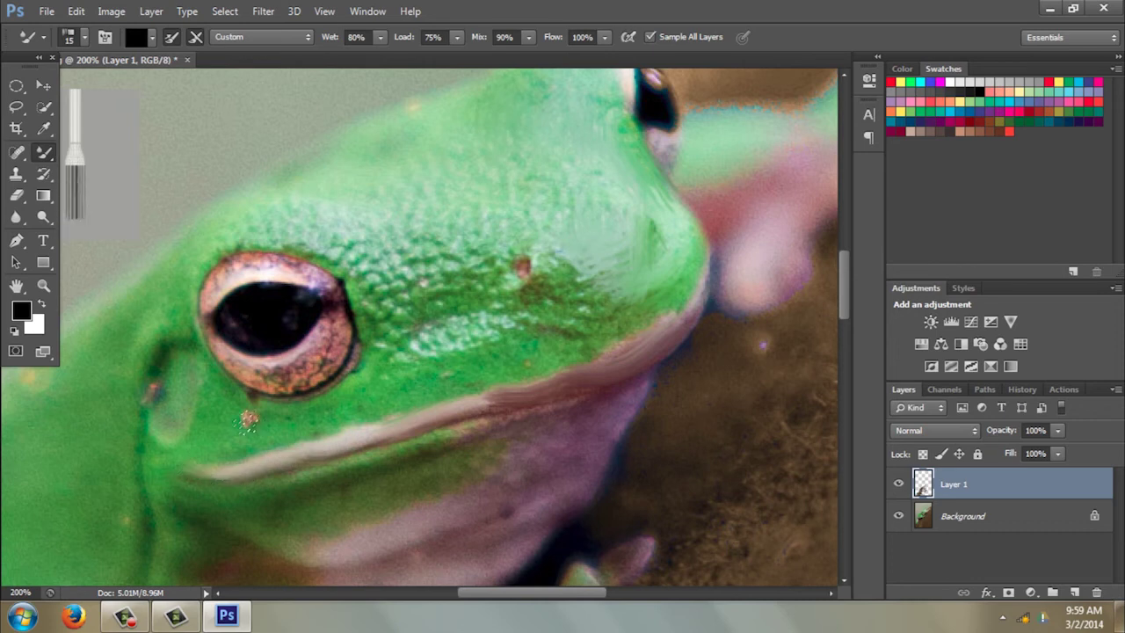
pyautogui.moveTo(249, 421); pyautogui.dragTo(246, 424)
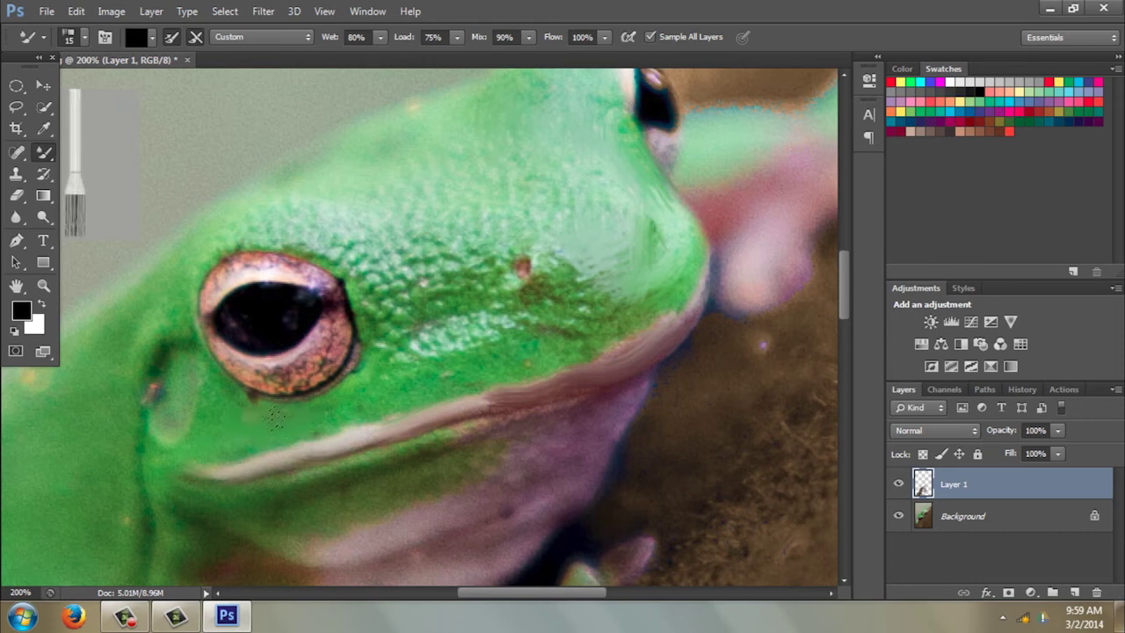
pyautogui.moveTo(258, 429); pyautogui.dragTo(239, 400)
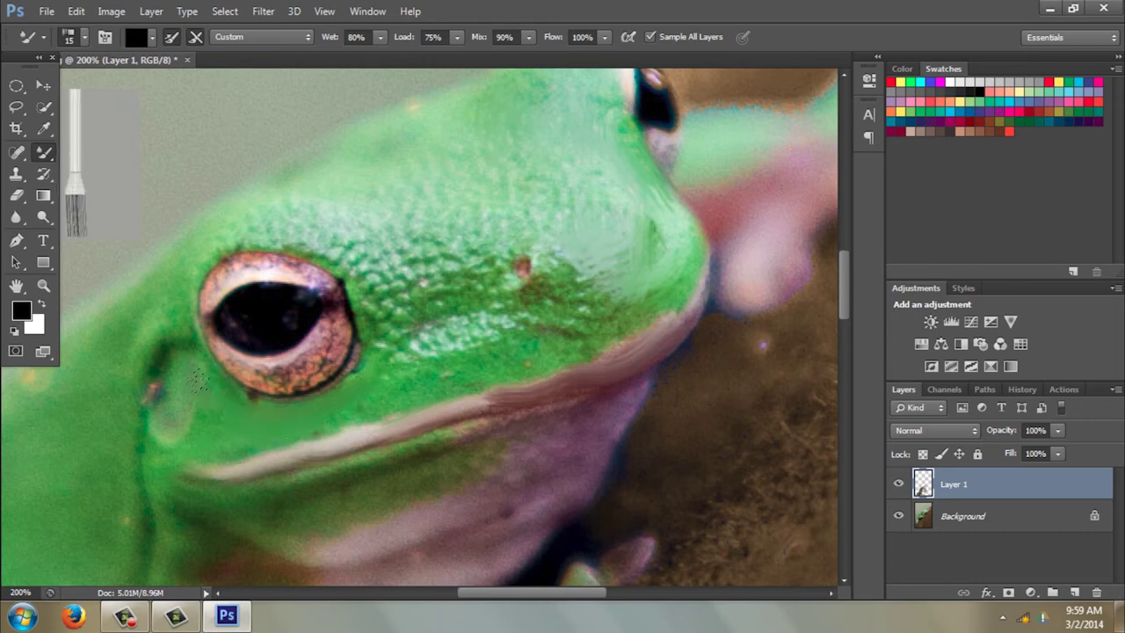
pyautogui.moveTo(178, 428); pyautogui.dragTo(192, 379)
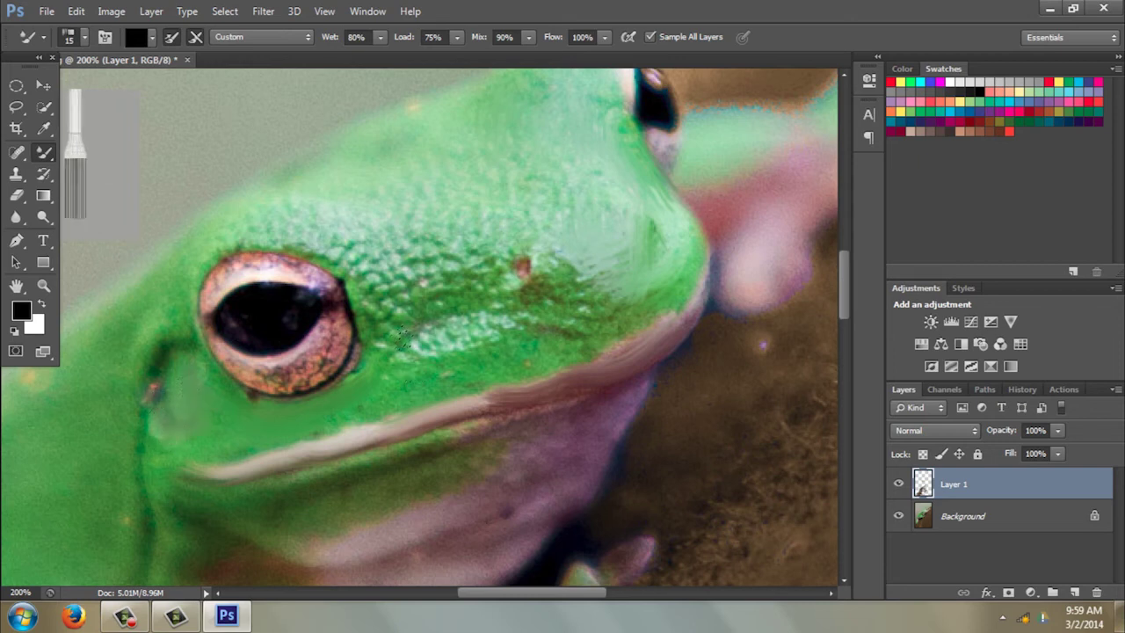
# - With a larger brush, smooth the skin right of the eye, the snout and near the red spot
pyautogui.moveTo(403, 338)
pyautogui.mouseDown()
pyautogui.moveTo(383, 267)
pyautogui.moveTo(370, 335)
pyautogui.moveTo(355, 248)
pyautogui.moveTo(375, 255)
pyautogui.moveTo(398, 295)
pyautogui.moveTo(411, 287)
pyautogui.moveTo(381, 252)
pyautogui.moveTo(399, 235)
pyautogui.moveTo(488, 252)
pyautogui.moveTo(487, 270)
pyautogui.moveTo(453, 286)
pyautogui.moveTo(486, 271)
pyautogui.moveTo(491, 283)
pyautogui.moveTo(434, 303)
pyautogui.moveTo(478, 290)
pyautogui.moveTo(429, 323)
pyautogui.moveTo(453, 333)
pyautogui.moveTo(520, 297)
pyautogui.moveTo(442, 338)
pyautogui.moveTo(510, 283)
pyautogui.moveTo(507, 248)
pyautogui.moveTo(508, 265)
pyautogui.moveTo(533, 286)
pyautogui.moveTo(594, 272)
pyautogui.moveTo(609, 298)
pyautogui.moveTo(580, 290)
pyautogui.moveTo(540, 320)
pyautogui.moveTo(611, 291)
pyautogui.moveTo(574, 298)
pyautogui.moveTo(626, 300)
pyautogui.moveTo(674, 262)
pyautogui.mouseUp()
pyautogui.press(']')
pyautogui.moveTo(688, 216)
pyautogui.mouseDown()
pyautogui.moveTo(640, 227)
pyautogui.moveTo(656, 260)
pyautogui.moveTo(669, 241)
pyautogui.moveTo(677, 262)
pyautogui.moveTo(659, 296)
pyautogui.moveTo(627, 303)
pyautogui.mouseUp()
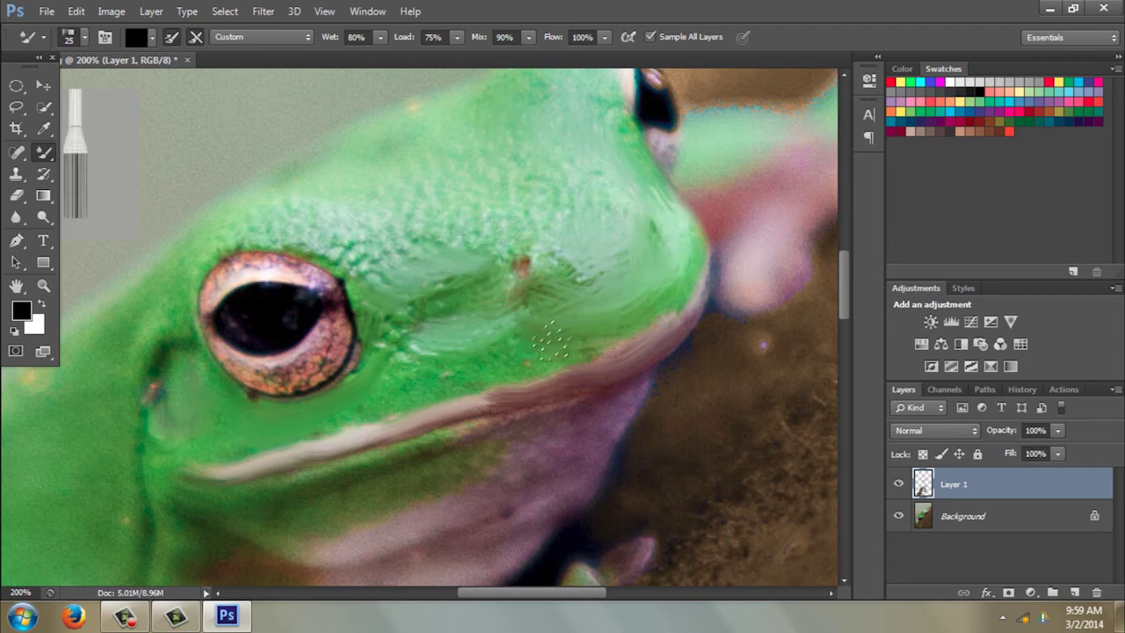
pyautogui.moveTo(498, 283)
pyautogui.mouseDown()
pyautogui.moveTo(326, 220)
pyautogui.moveTo(368, 258)
pyautogui.moveTo(352, 248)
pyautogui.moveTo(378, 251)
pyautogui.moveTo(377, 226)
pyautogui.moveTo(466, 253)
pyautogui.moveTo(444, 214)
pyautogui.moveTo(496, 223)
pyautogui.moveTo(513, 259)
pyautogui.moveTo(406, 244)
pyautogui.moveTo(476, 217)
pyautogui.moveTo(401, 253)
pyautogui.moveTo(309, 236)
pyautogui.mouseUp()
# - Shrink the brush to refine the eye rim, undo a light streak, and darken the pupil's edge
pyautogui.press('[')
pyautogui.press('[')
pyautogui.press('[')
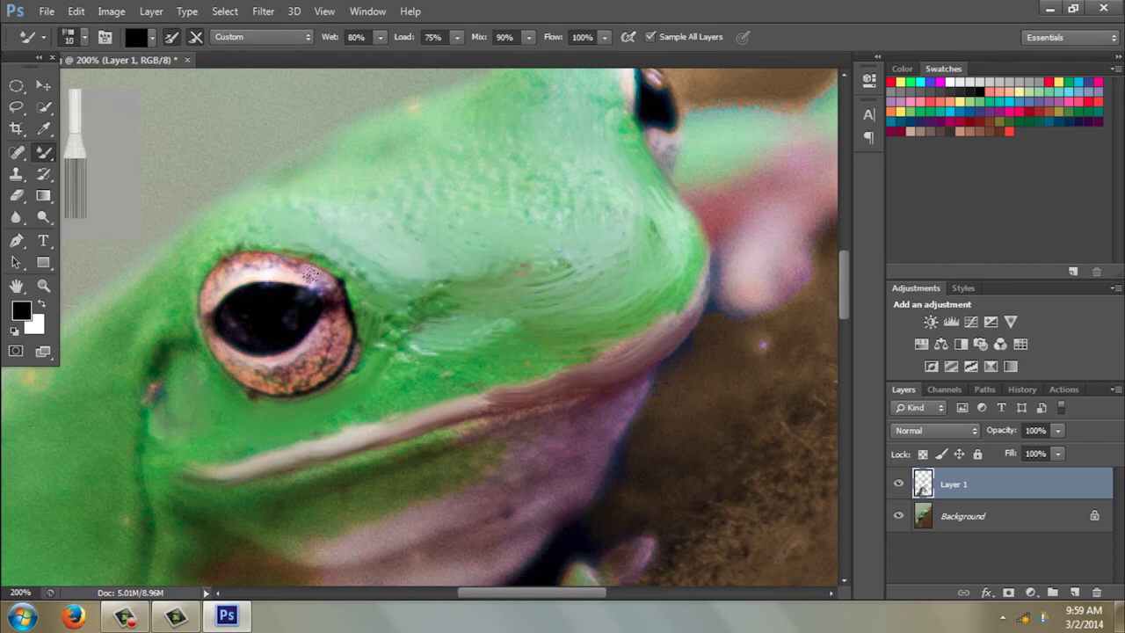
pyautogui.moveTo(224, 266)
pyautogui.mouseDown()
pyautogui.moveTo(309, 277)
pyautogui.moveTo(335, 319)
pyautogui.moveTo(327, 304)
pyautogui.moveTo(331, 349)
pyautogui.mouseUp()
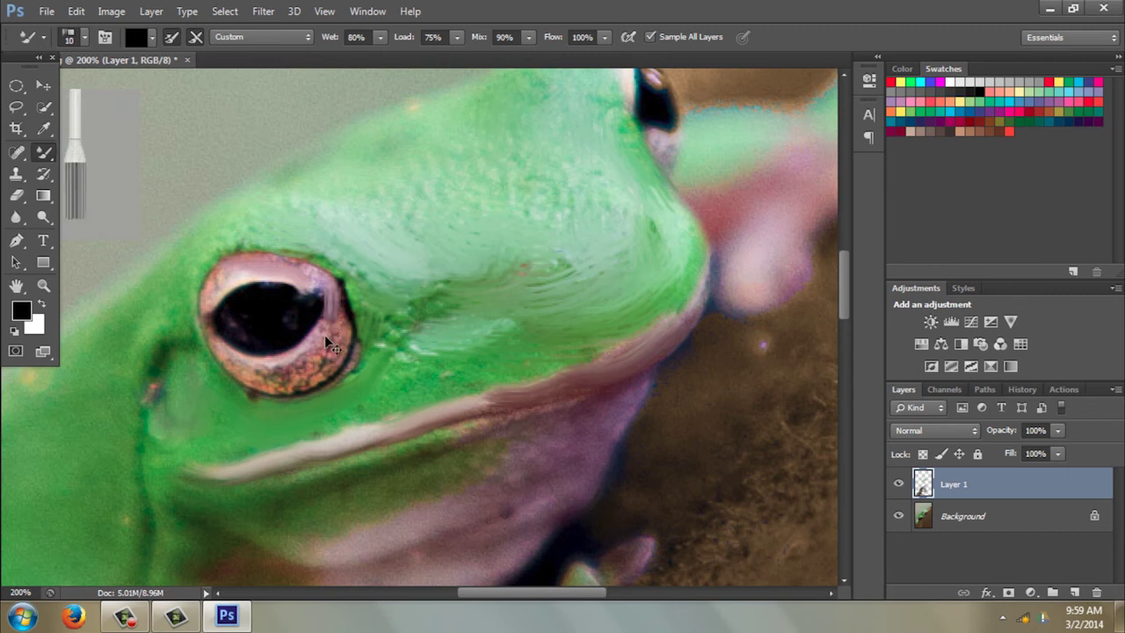
pyautogui.hotkey('ctrl', 'z')
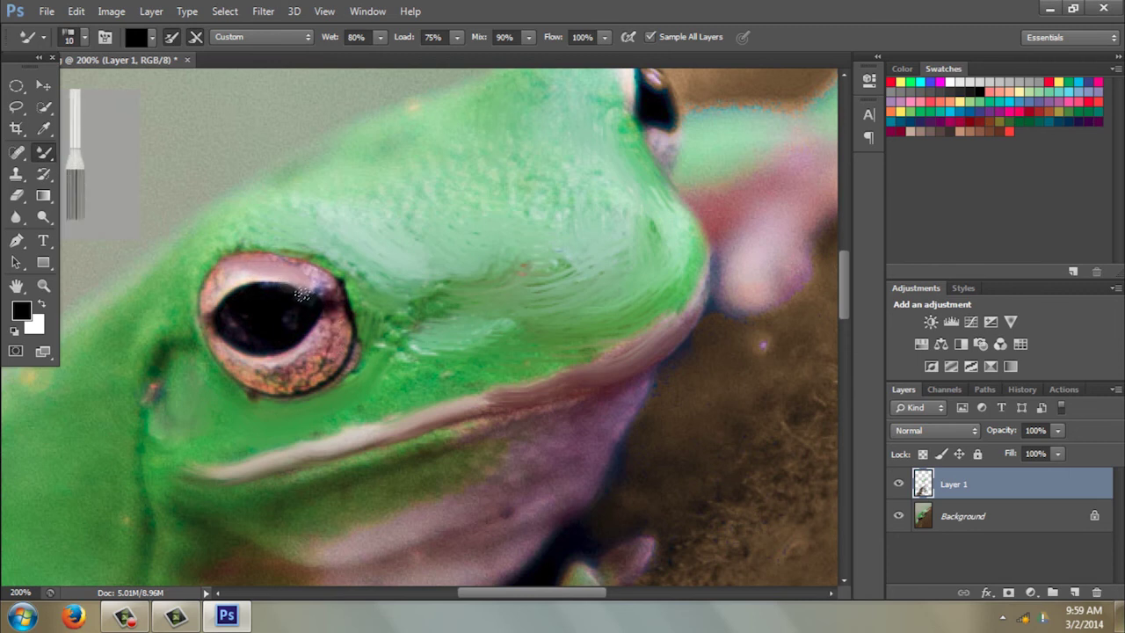
pyautogui.moveTo(273, 292)
pyautogui.mouseDown()
pyautogui.moveTo(242, 270)
pyautogui.moveTo(211, 299)
pyautogui.moveTo(221, 282)
pyautogui.moveTo(207, 320)
pyautogui.moveTo(245, 371)
pyautogui.moveTo(283, 363)
pyautogui.moveTo(271, 379)
pyautogui.moveTo(303, 348)
pyautogui.moveTo(290, 377)
pyautogui.moveTo(307, 375)
pyautogui.moveTo(336, 324)
pyautogui.moveTo(304, 370)
pyautogui.moveTo(327, 345)
pyautogui.moveTo(276, 377)
pyautogui.moveTo(332, 331)
pyautogui.mouseUp()
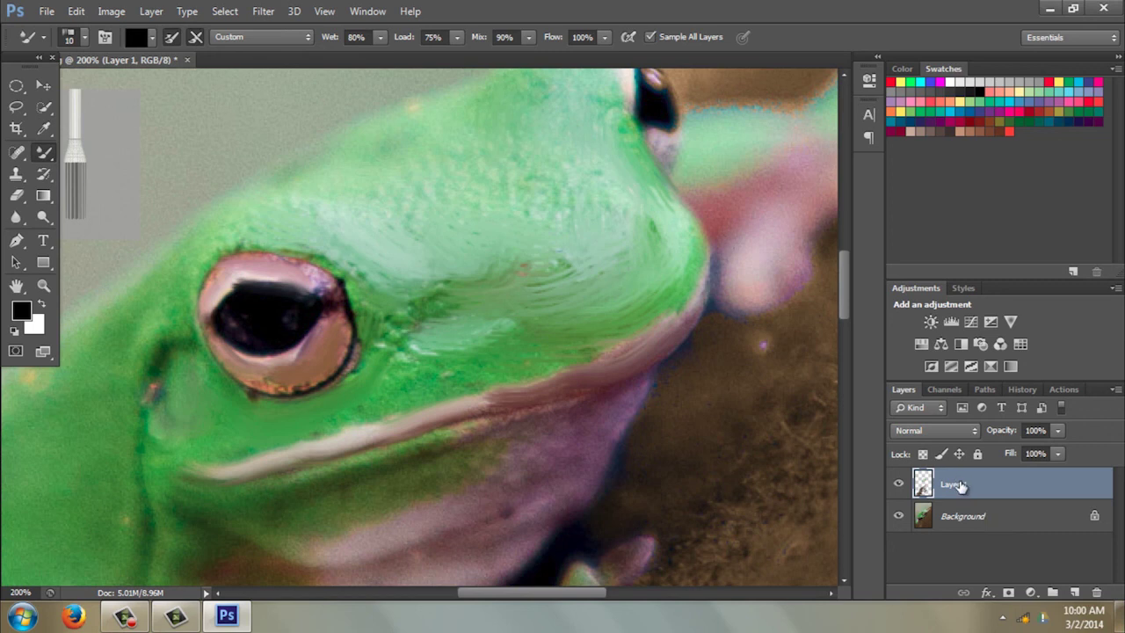
# - Open the recent file _JF_1426Painting.psd and hide its Layer 1 to show the original photo
pyautogui.hotkey('ctrl', '0')
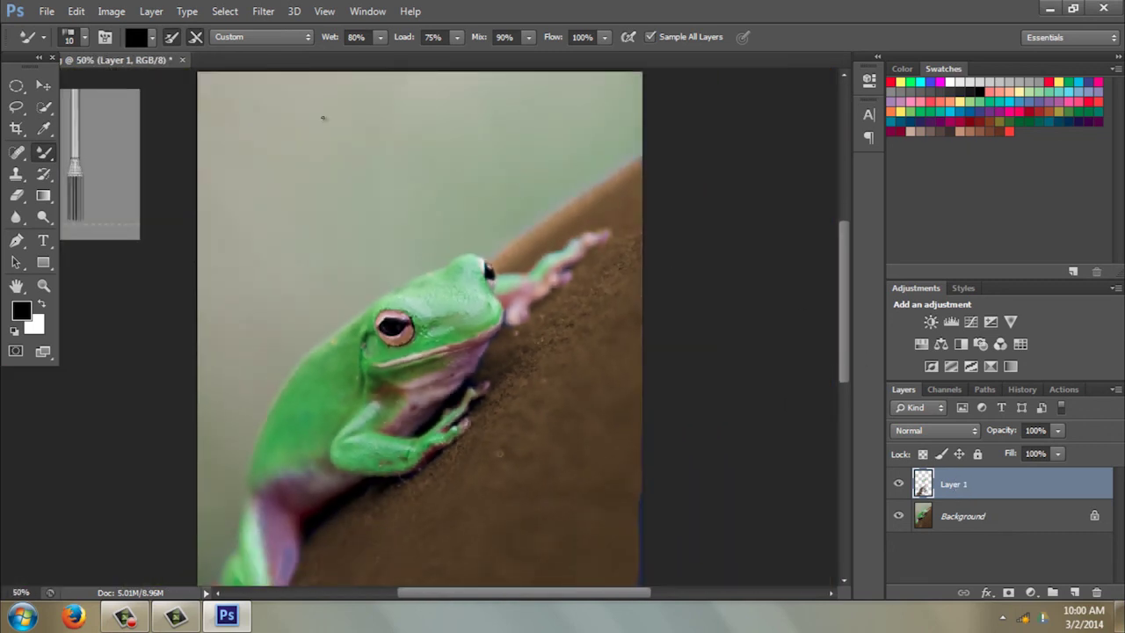
pyautogui.click(48, 13)
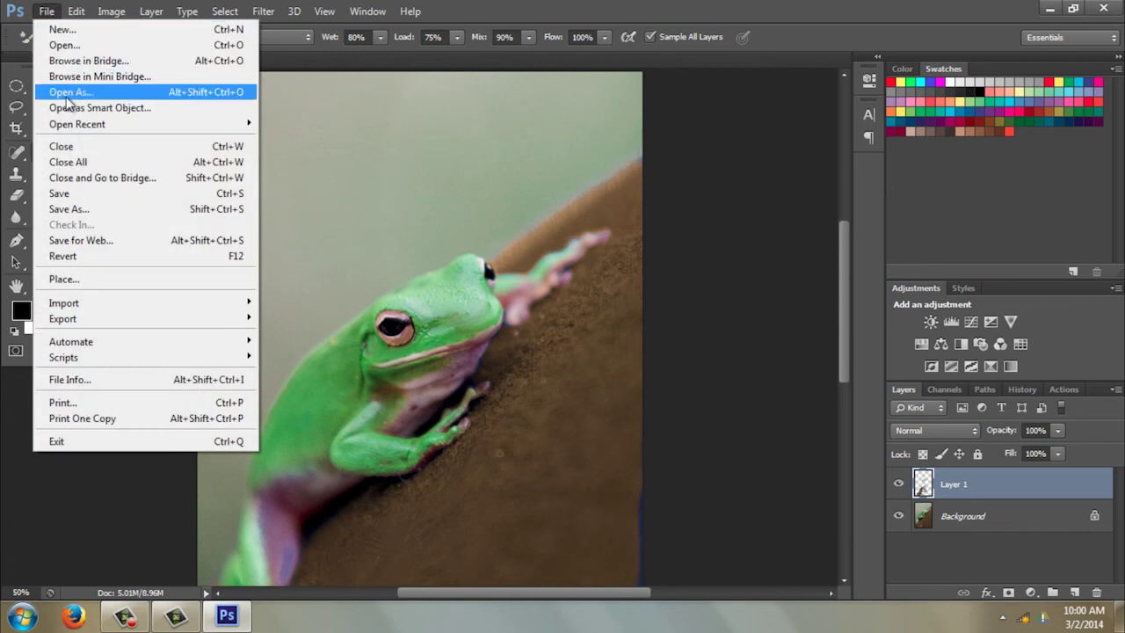
pyautogui.moveTo(251, 123)
pyautogui.click(309, 139)
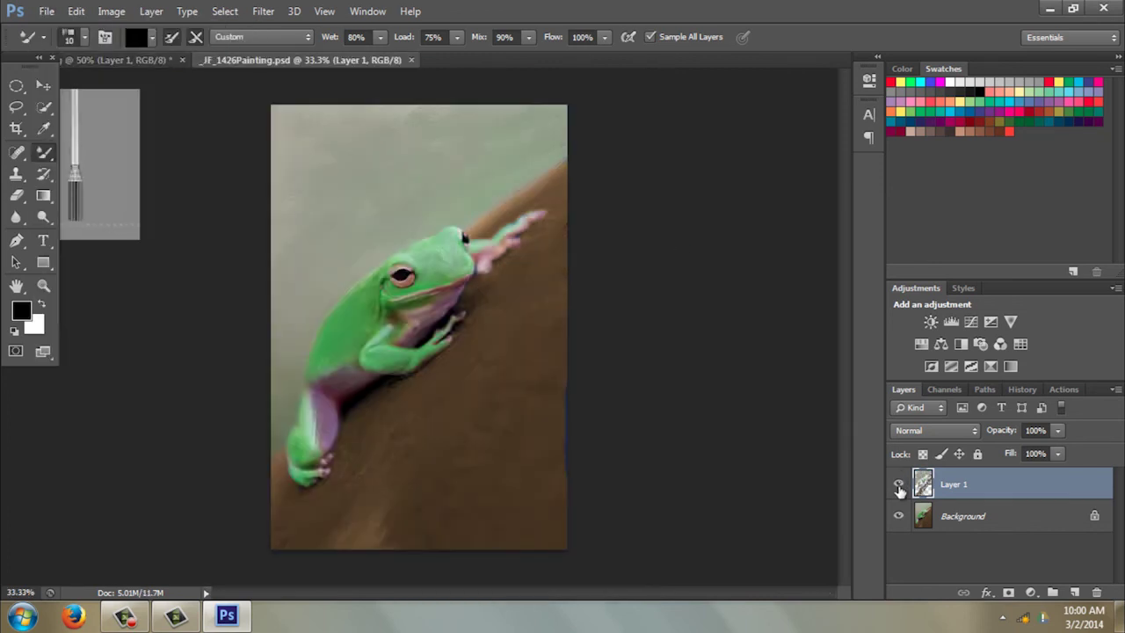
pyautogui.click(897, 486)
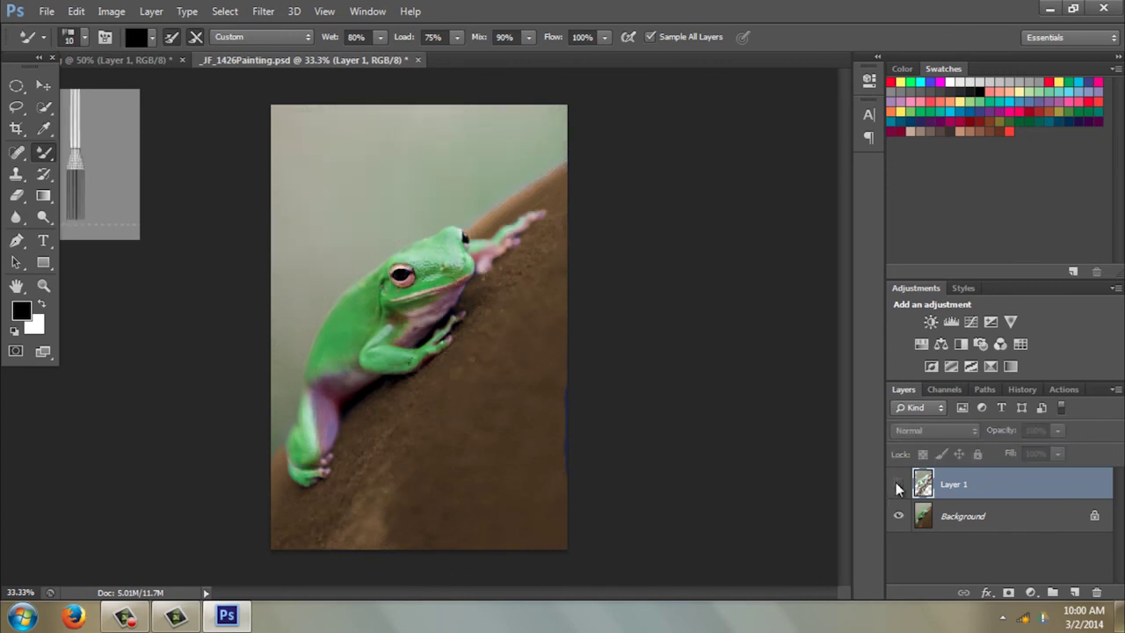